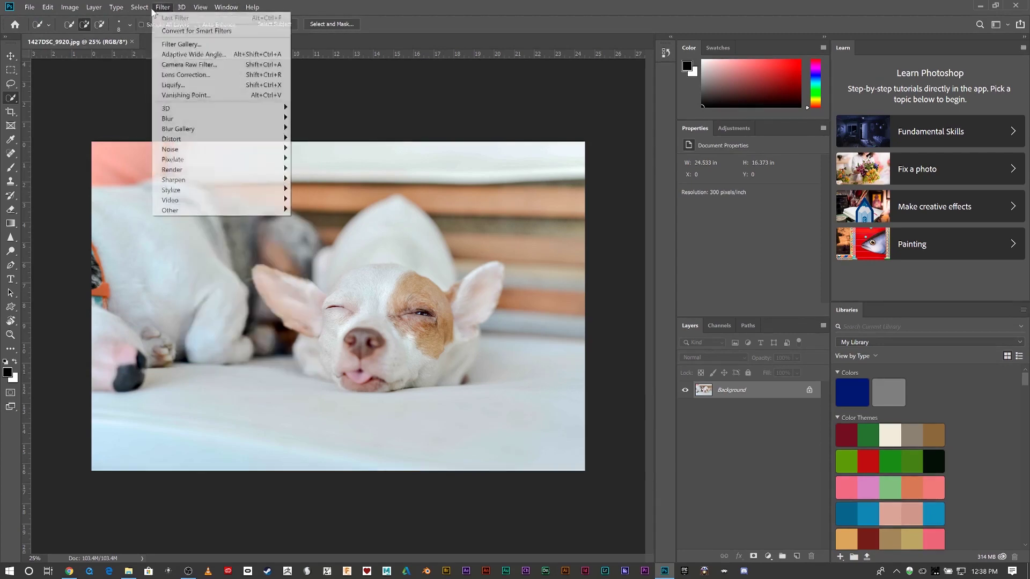
pyautogui.click(38, 8)
pyautogui.click(38, 9)
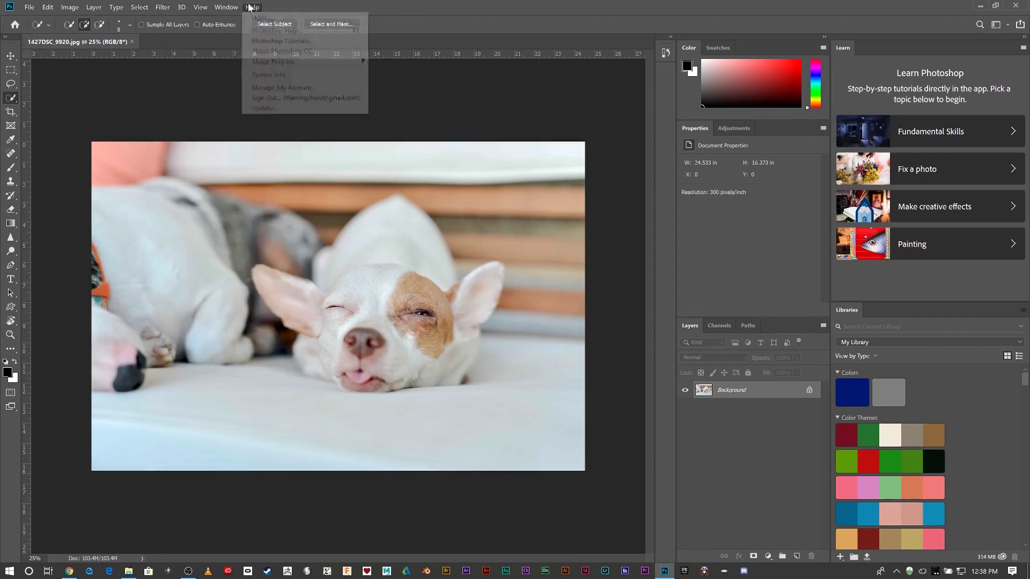
pyautogui.click(202, 8)
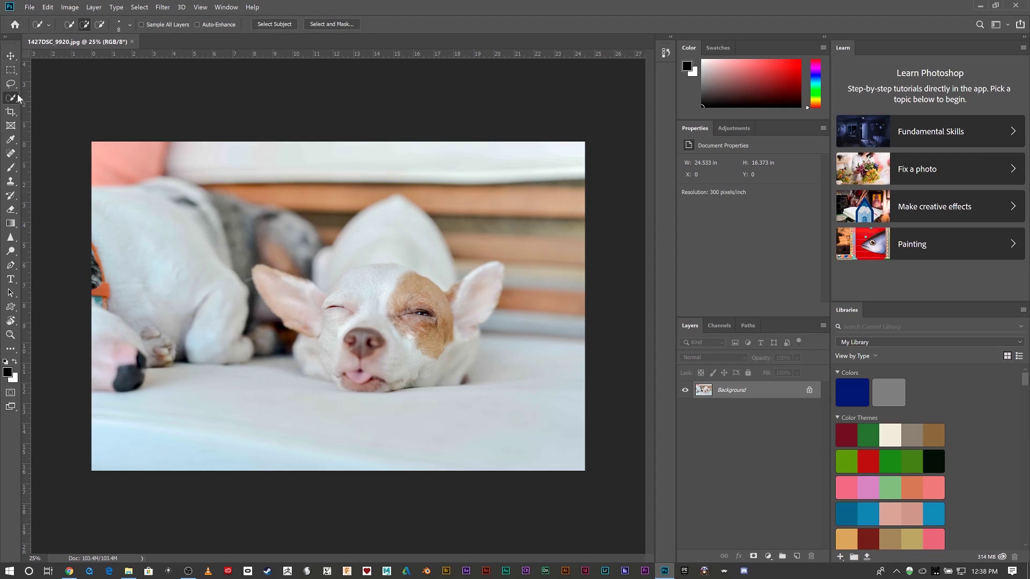
# Look through the options of the Spot Healing Brush, Brush, Eraser, Sharpen and Quick Selection tools
pyautogui.click(10, 140)
pyautogui.click(10, 153)
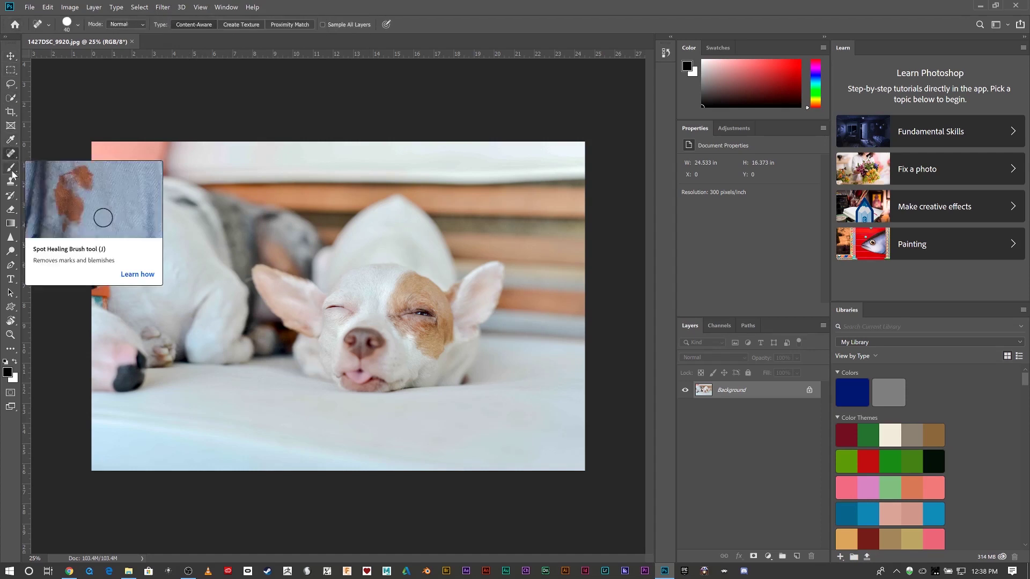
pyautogui.click(10, 168)
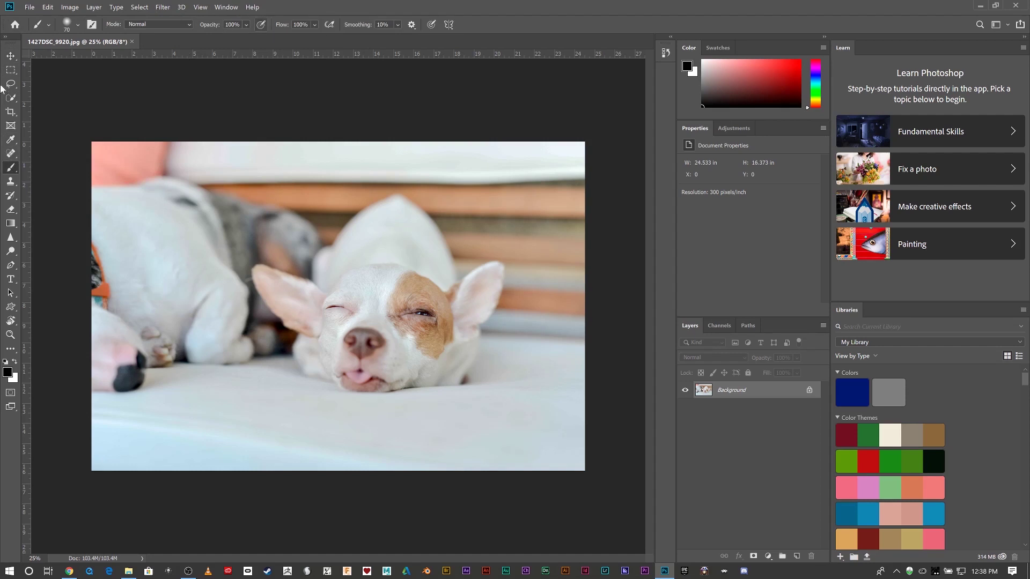
pyautogui.click(10, 195)
pyautogui.click(10, 209)
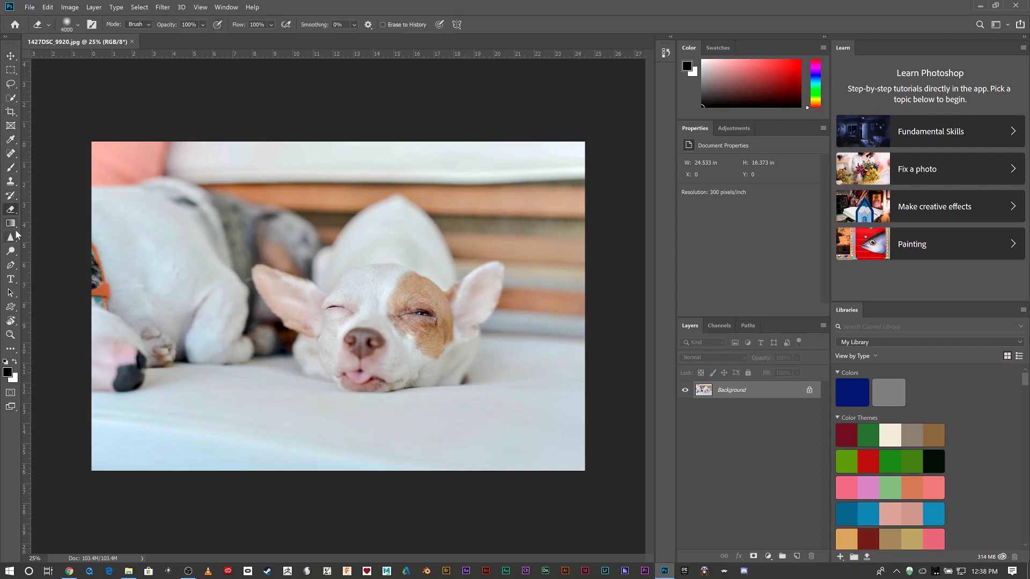
pyautogui.click(11, 237)
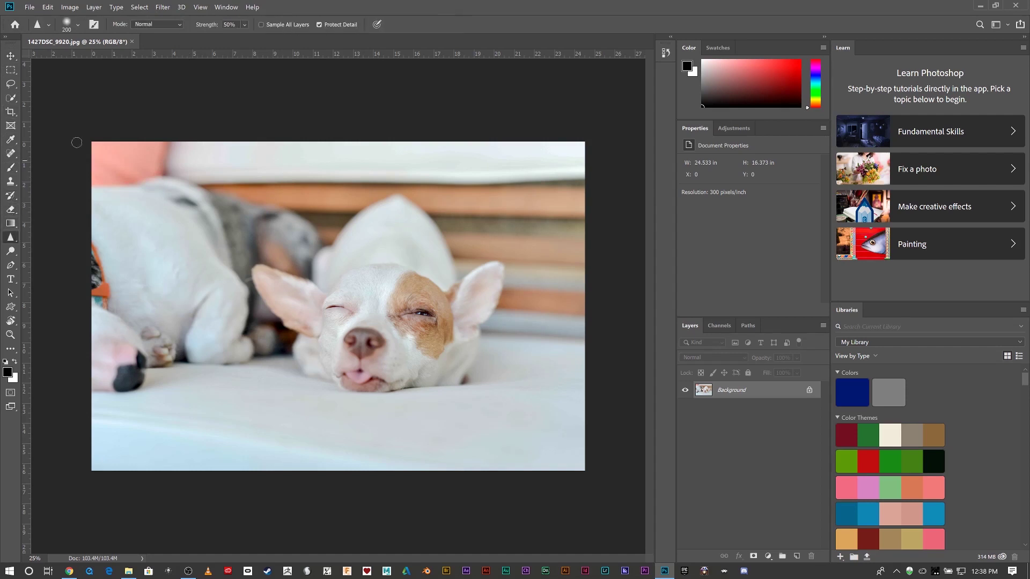
pyautogui.click(11, 100)
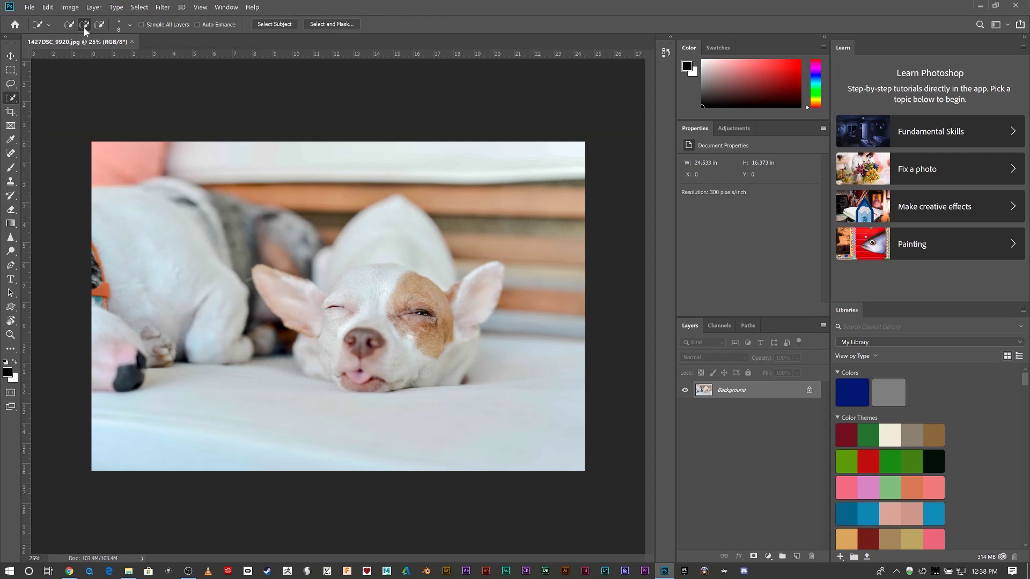
# Set the Brush tool's size to 124 px and hardness to 43%, and adjust its flow
pyautogui.click(16, 167)
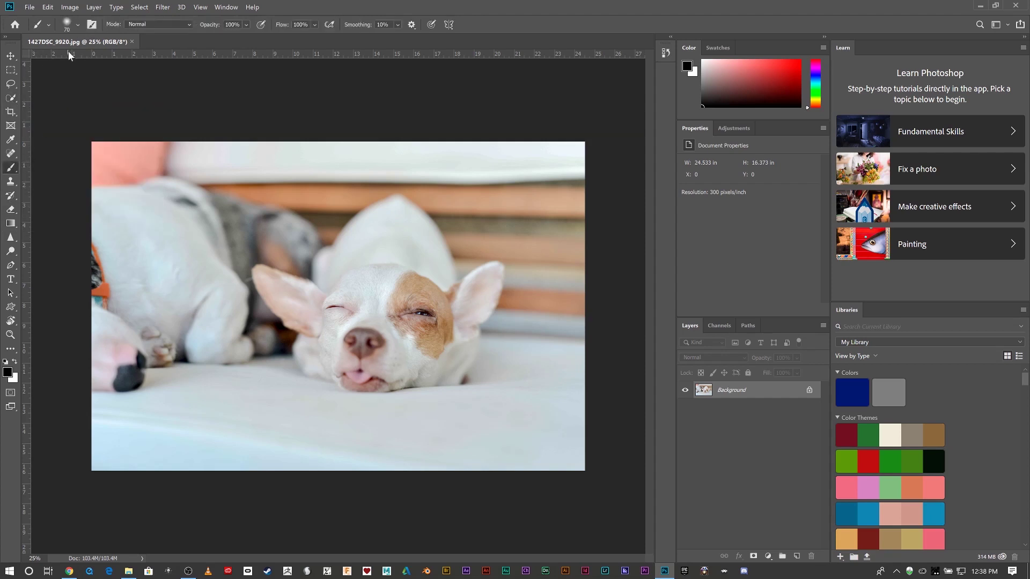
pyautogui.click(79, 27)
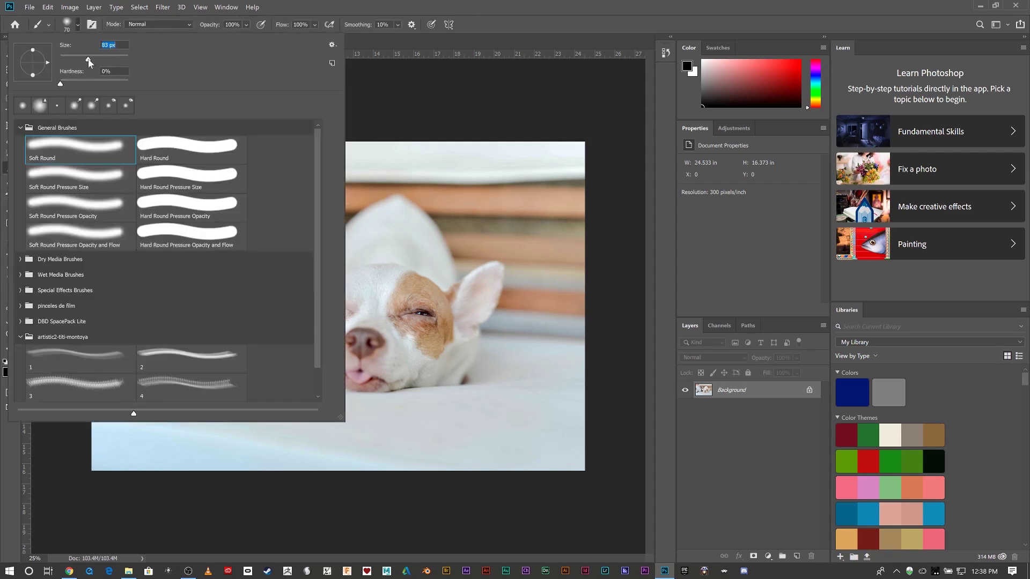
pyautogui.moveTo(88, 61)
pyautogui.mouseDown()
pyautogui.moveTo(98, 60)
pyautogui.moveTo(90, 84)
pyautogui.mouseUp()
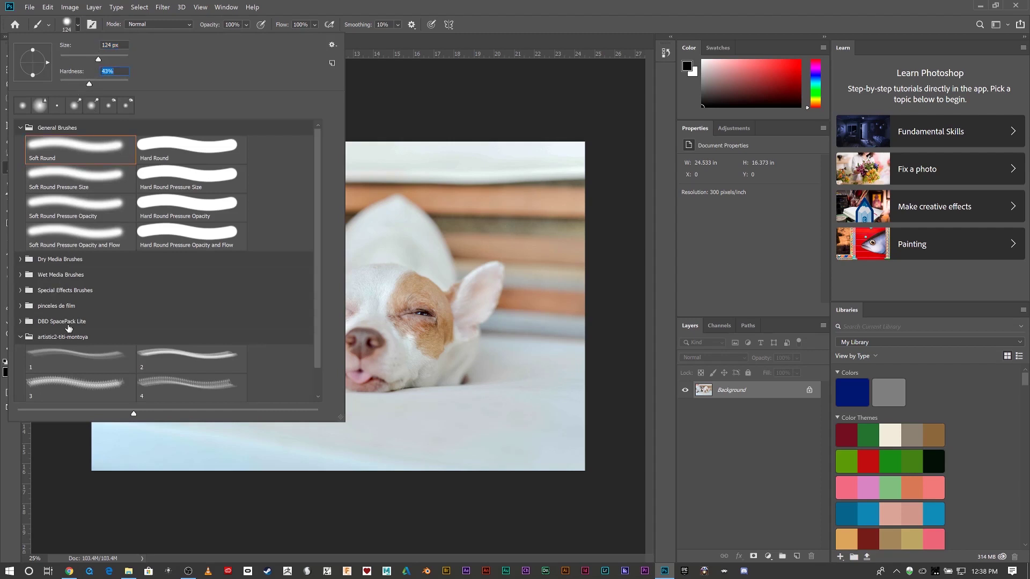
pyautogui.click(76, 26)
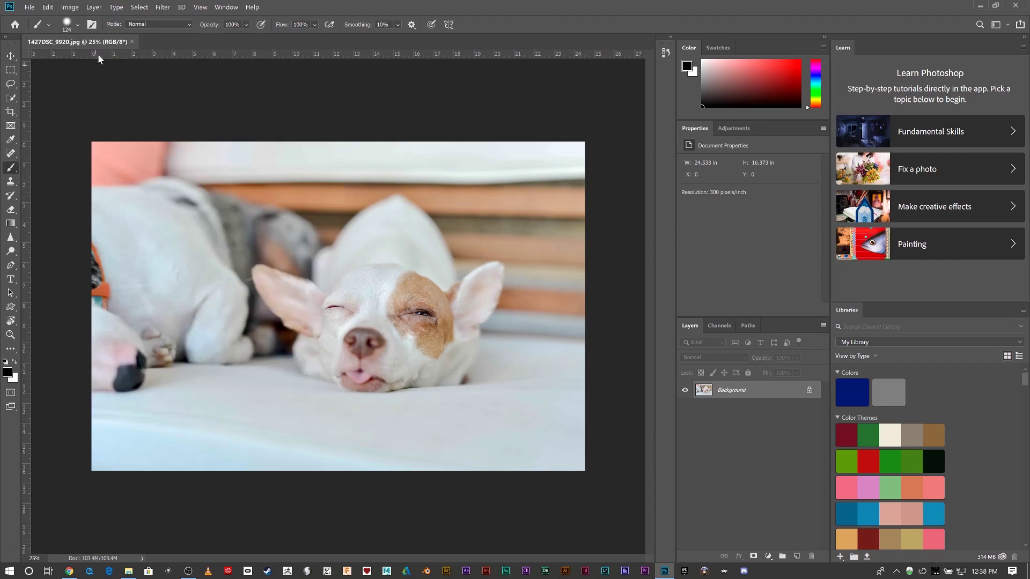
pyautogui.click(314, 26)
pyautogui.moveTo(343, 36)
pyautogui.mouseDown()
pyautogui.moveTo(319, 35)
pyautogui.moveTo(328, 39)
pyautogui.mouseUp()
# Change the active variants of the grouped tools to Elliptical Marquee, Artboard and Magic Wand, ending with the Artboard tool selected
pyautogui.click(11, 56)
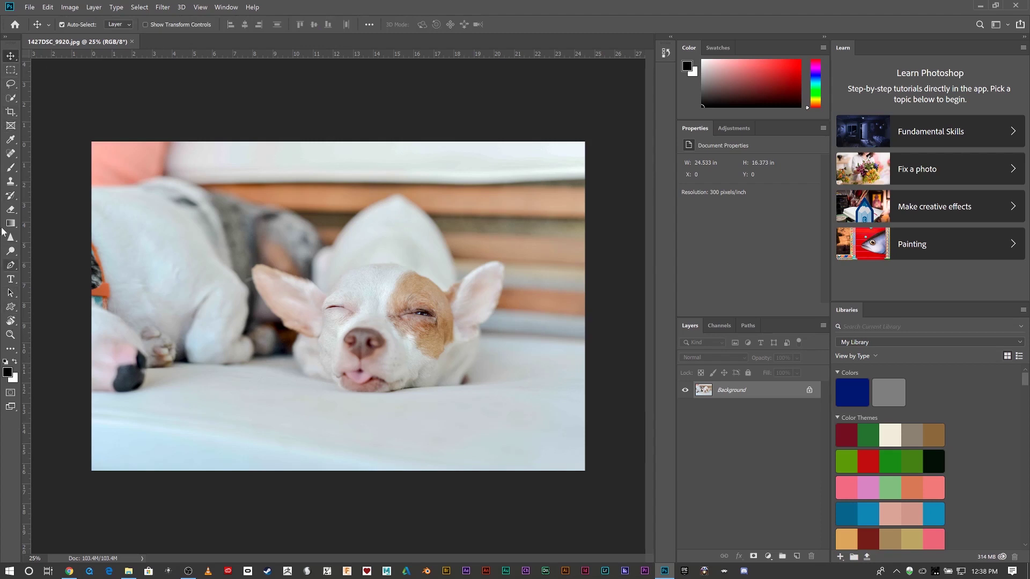
pyautogui.click(16, 75)
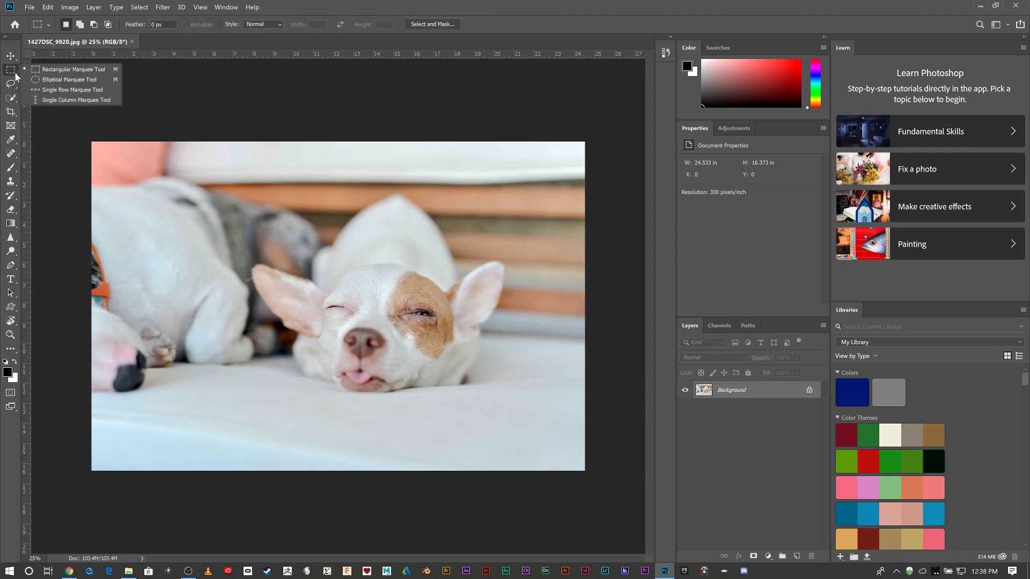
pyautogui.click(54, 83)
pyautogui.moveTo(11, 55); pyautogui.dragTo(54, 66)
pyautogui.moveTo(17, 96)
pyautogui.mouseDown()
pyautogui.moveTo(38, 110)
pyautogui.moveTo(38, 140)
pyautogui.moveTo(38, 122)
pyautogui.moveTo(38, 138)
pyautogui.moveTo(48, 121)
pyautogui.moveTo(36, 115)
pyautogui.mouseUp()
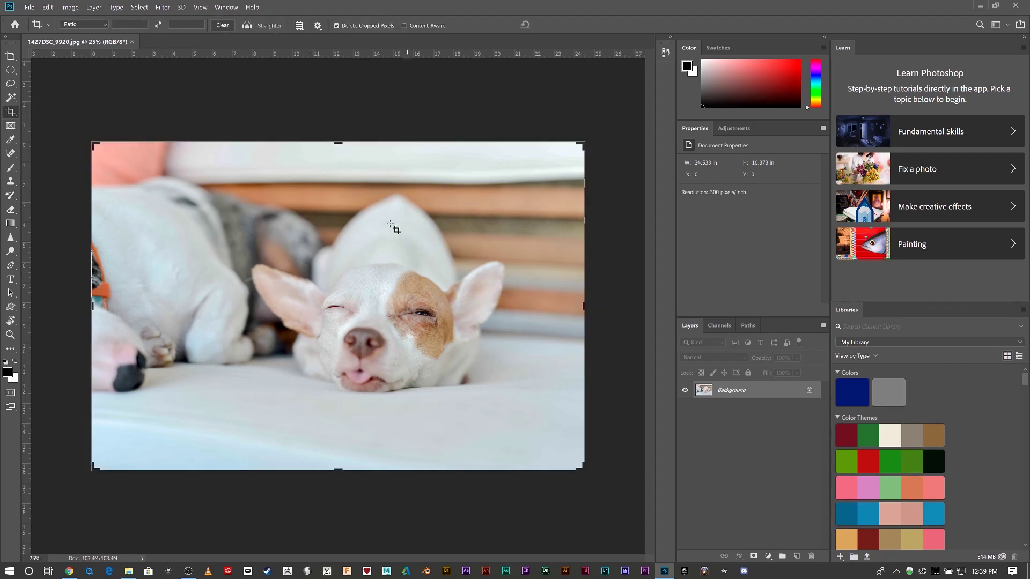
pyautogui.press('v')
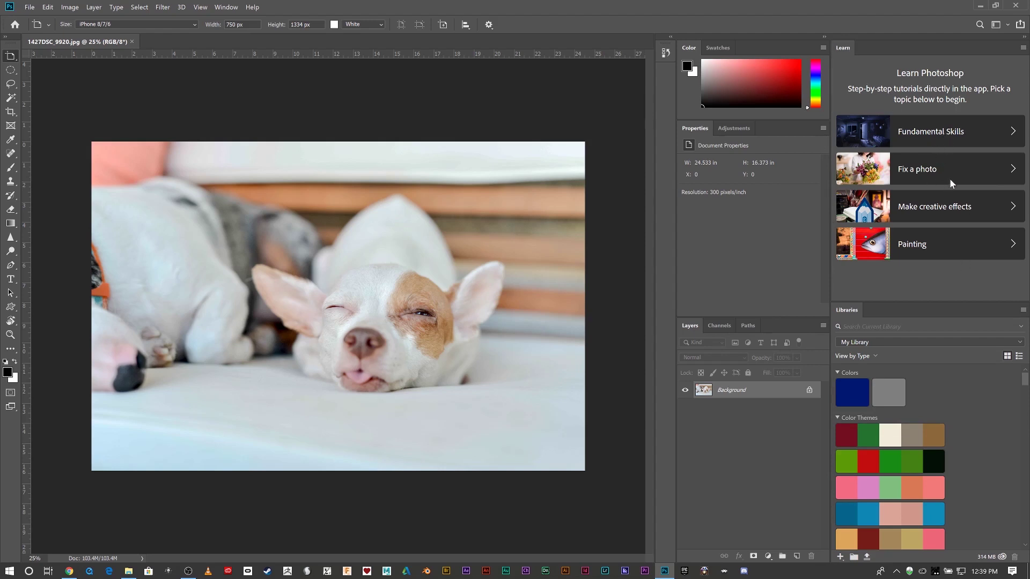
# Remove the Learn tab group from the workspace
pyautogui.click(1023, 50)
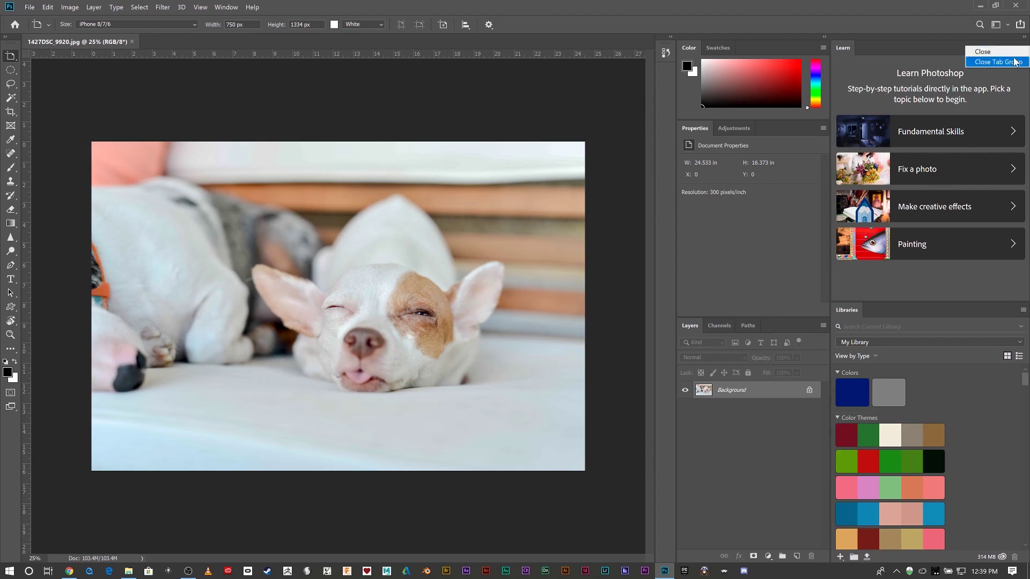
pyautogui.click(961, 56)
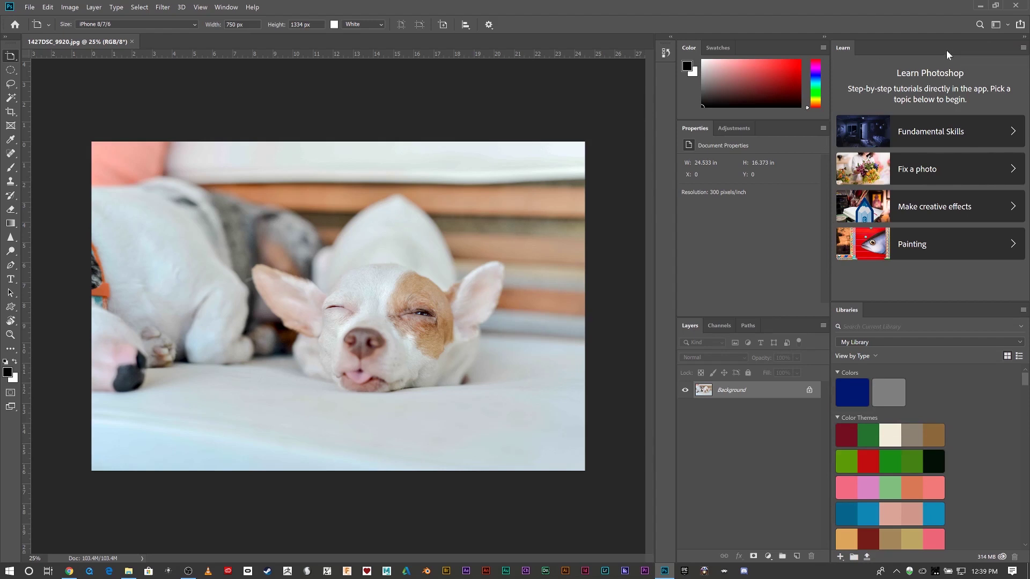
pyautogui.click(1024, 51)
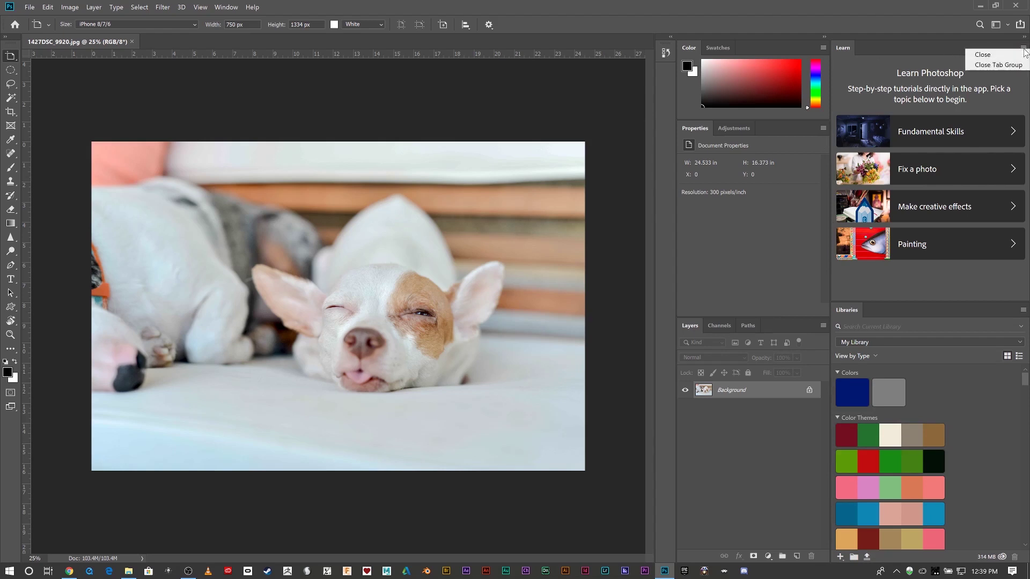
pyautogui.click(1012, 65)
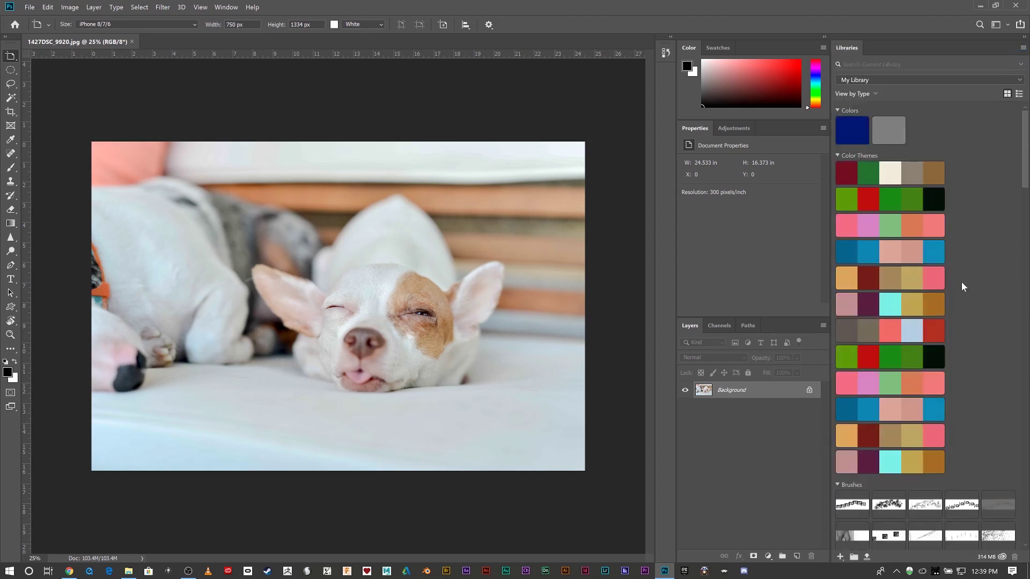
# Look over the items in My Library and close the Libraries panel
pyautogui.moveTo(1025, 150)
pyautogui.mouseDown()
pyautogui.moveTo(1013, 434)
pyautogui.moveTo(1022, 511)
pyautogui.moveTo(1019, 97)
pyautogui.mouseUp()
pyautogui.click(1022, 49)
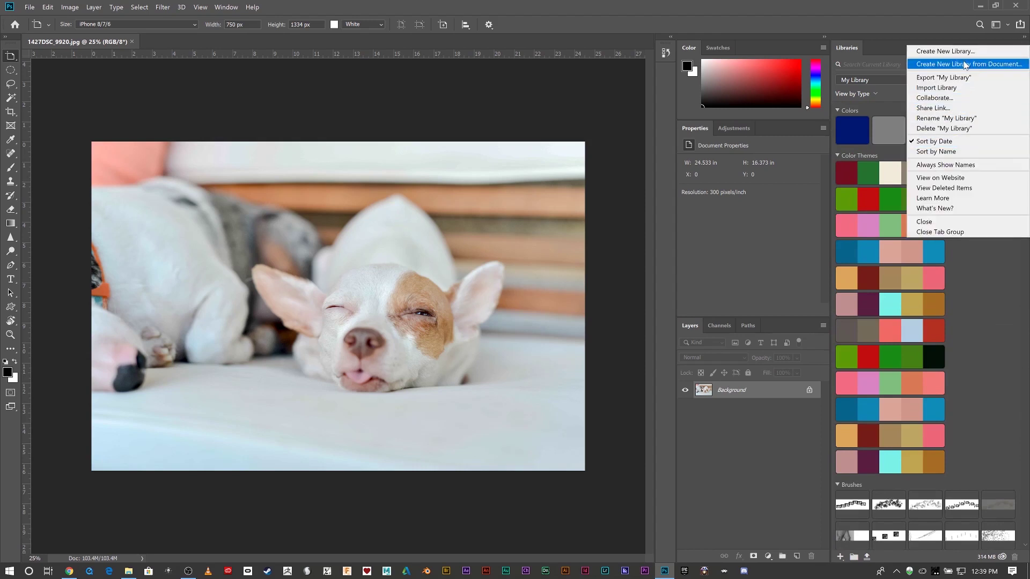
pyautogui.click(964, 223)
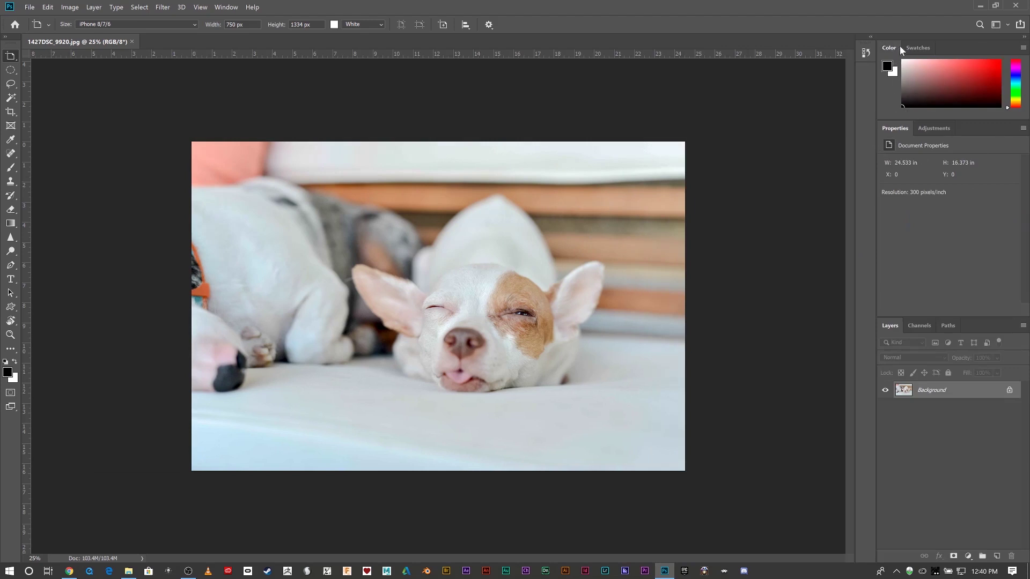
# View the swatches, return to the color picker, try a green, and set the foreground color to a strong medium-dark blue
pyautogui.click(915, 48)
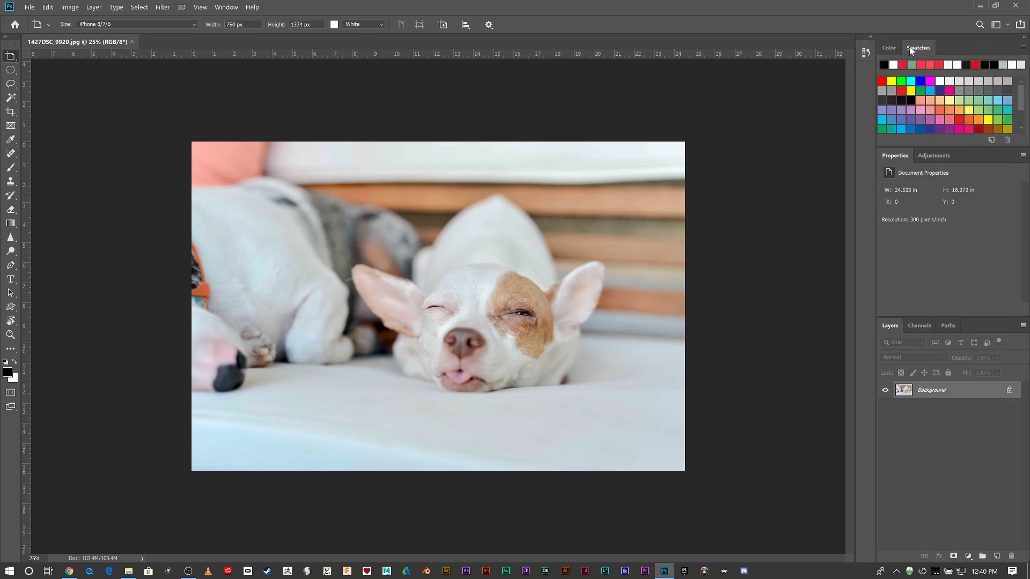
pyautogui.click(885, 48)
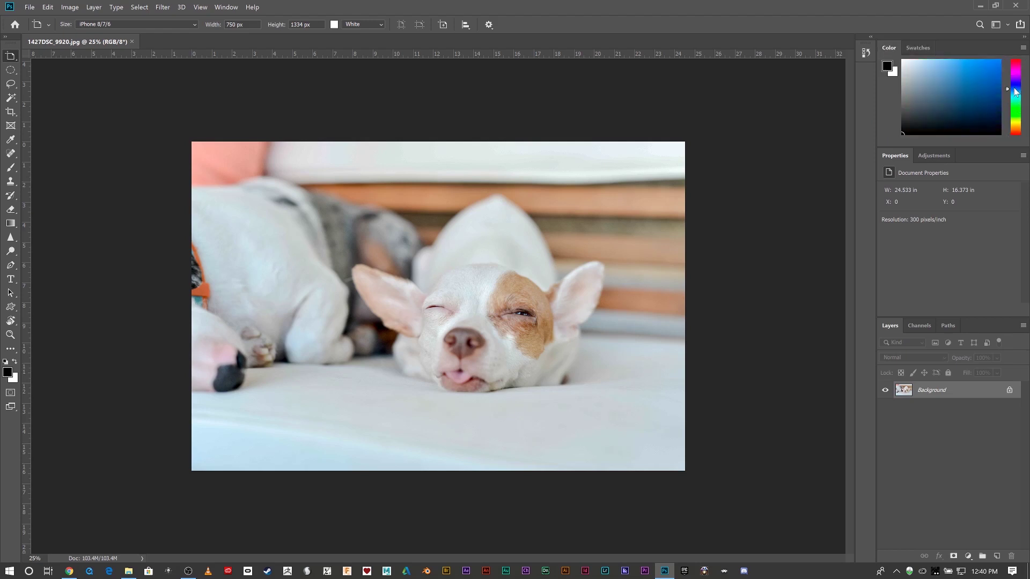
pyautogui.click(974, 111)
pyautogui.click(1018, 116)
pyautogui.click(982, 98)
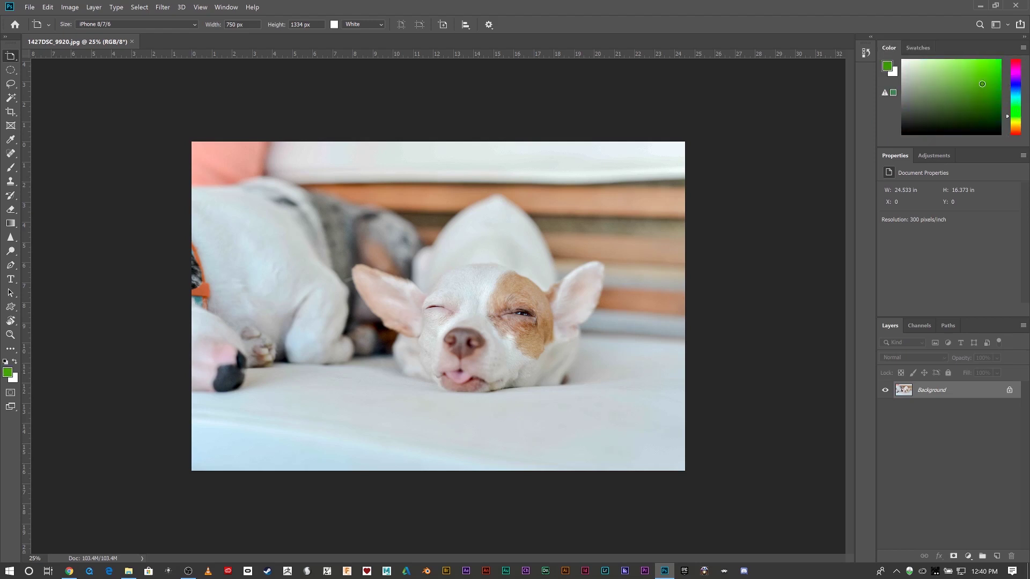
pyautogui.click(1015, 92)
pyautogui.click(950, 114)
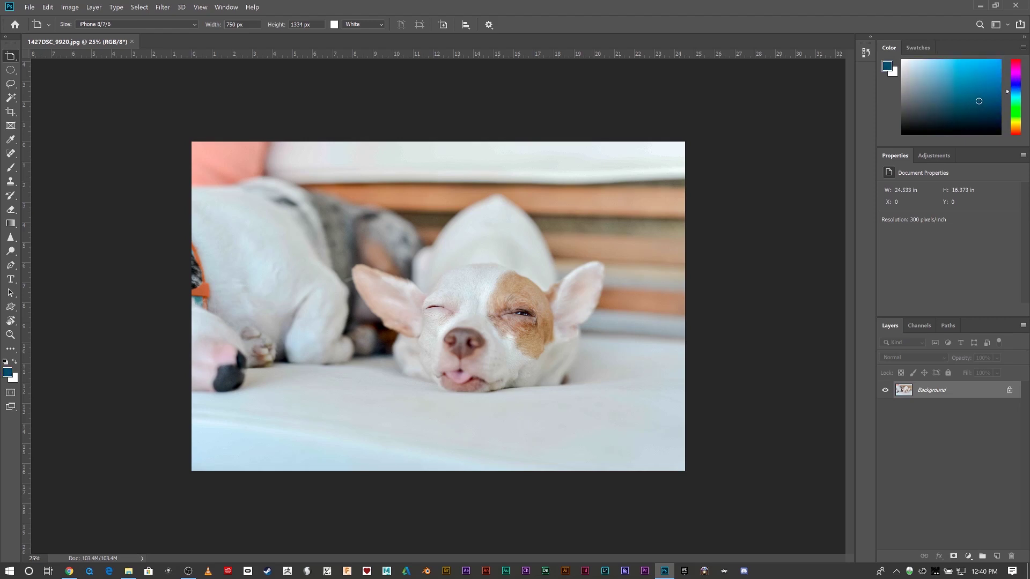
pyautogui.click(994, 96)
# Bring up the Adjustments, look at the Channels and Paths, and return to the Layers
pyautogui.click(938, 157)
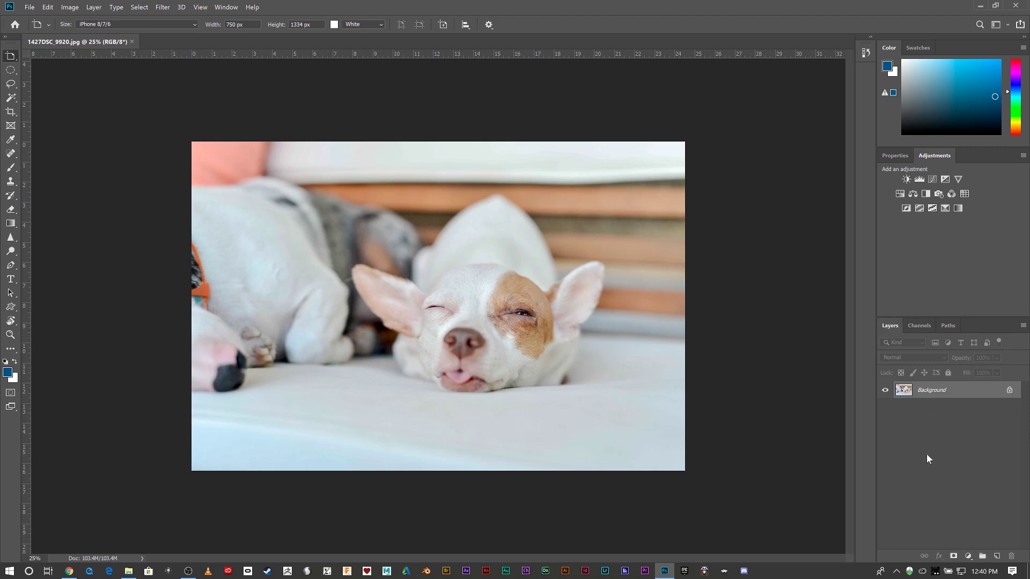
pyautogui.click(918, 327)
pyautogui.click(948, 327)
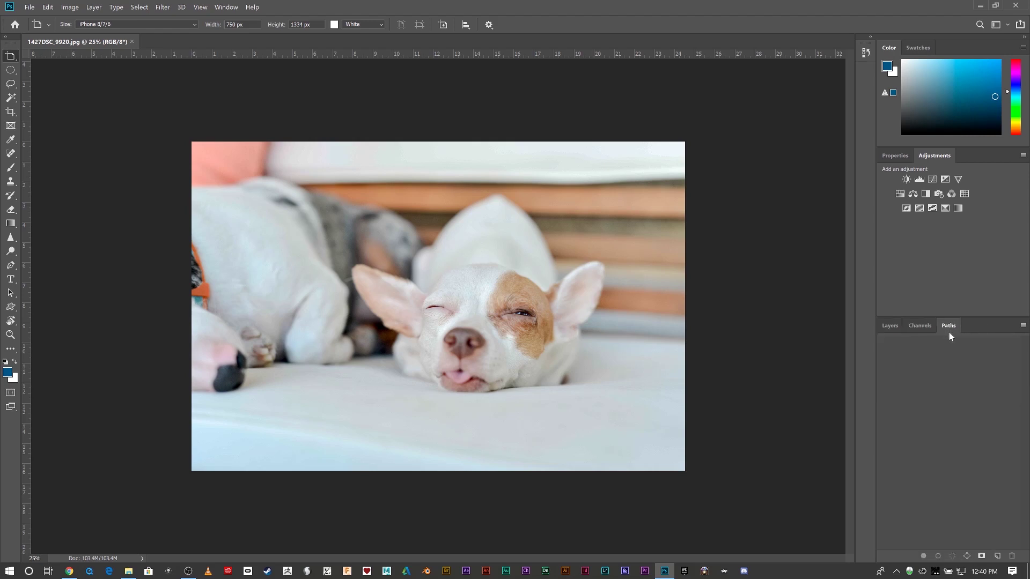
pyautogui.click(918, 326)
pyautogui.click(890, 325)
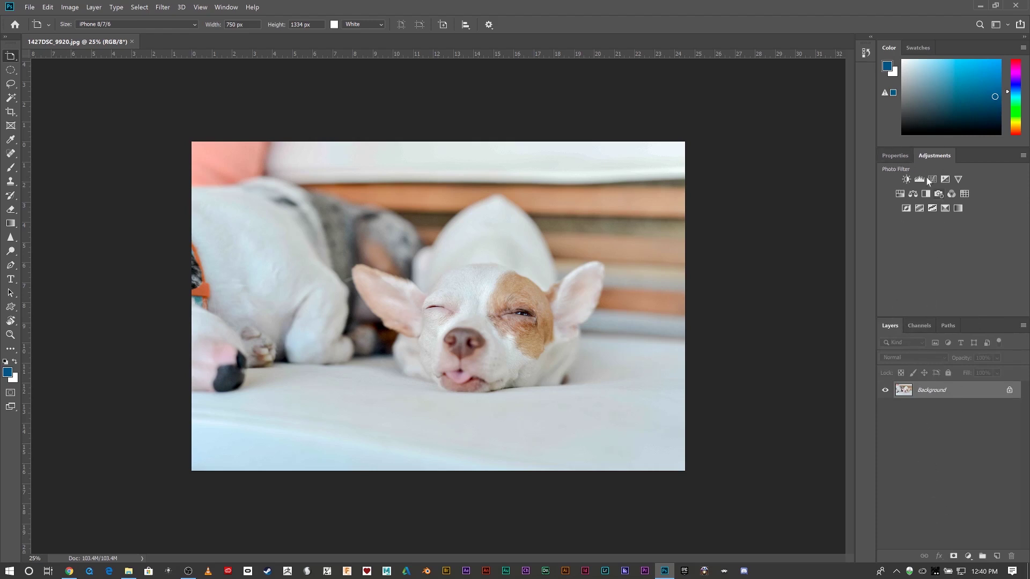
# Collapse the Adjustments and Color panel groups, and expand the History panel to a much taller size
pyautogui.doubleClick(927, 161)
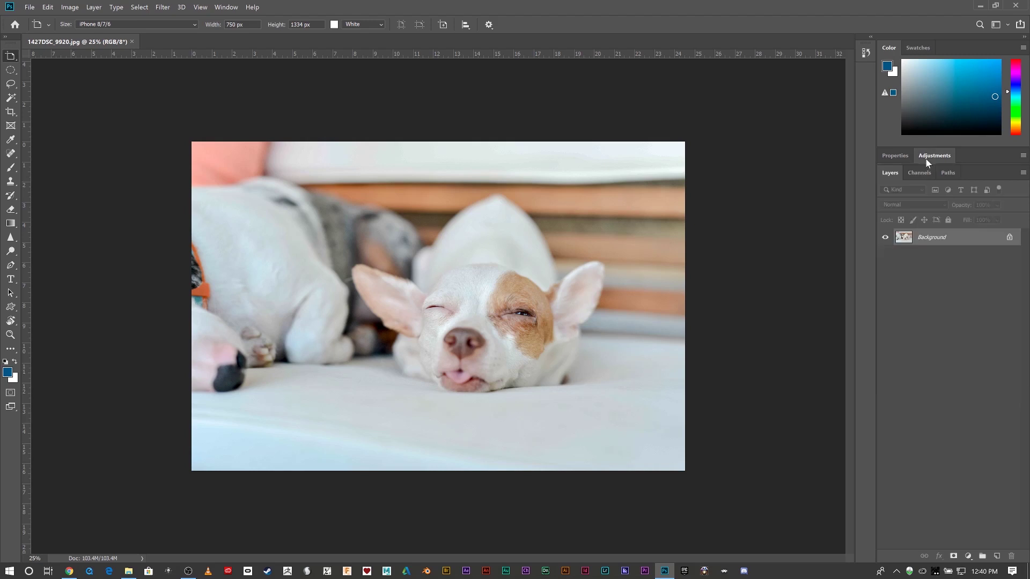
pyautogui.doubleClick(890, 48)
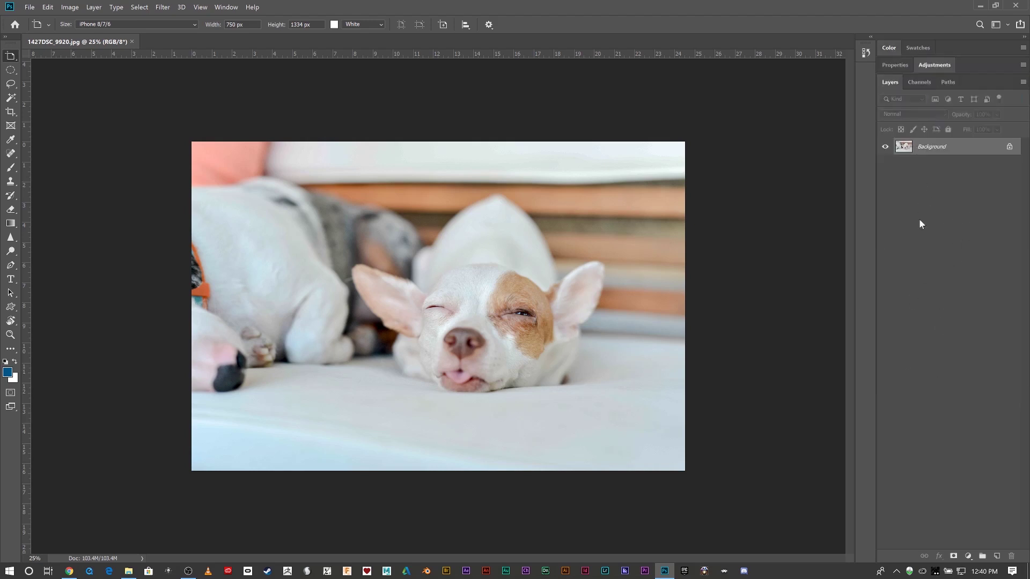
pyautogui.click(864, 52)
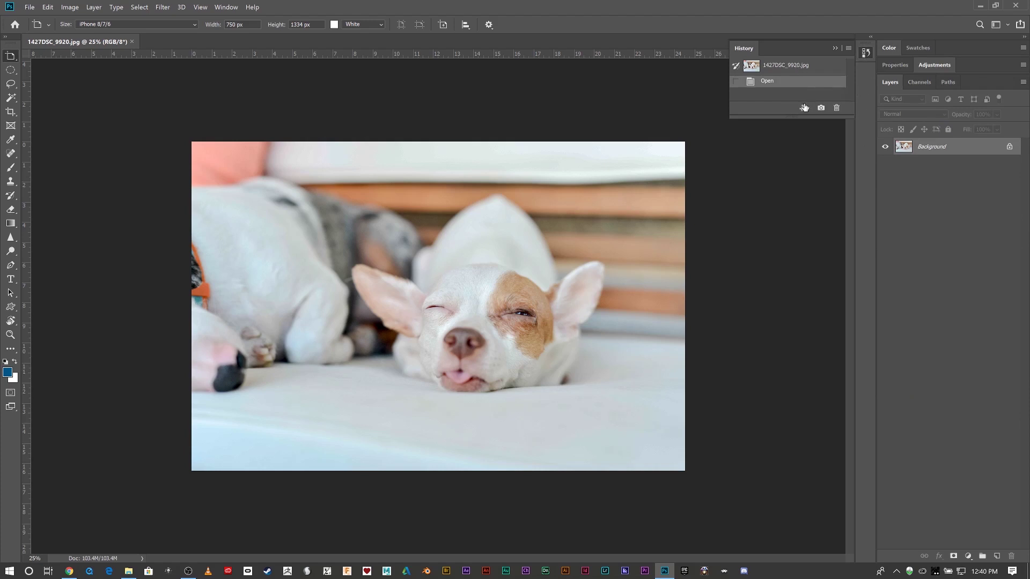
pyautogui.moveTo(800, 115); pyautogui.dragTo(779, 462)
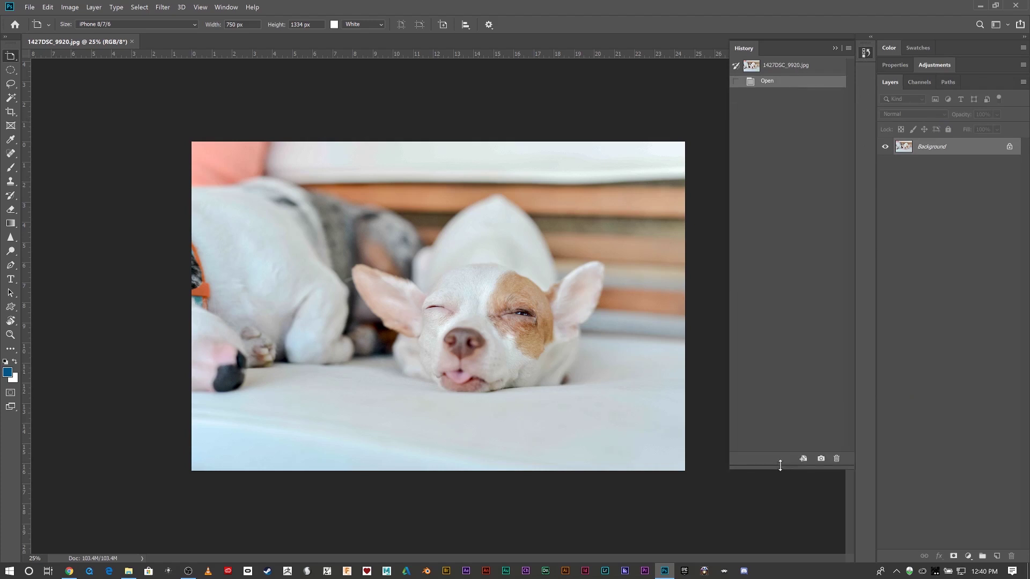
# Paint a blue zigzag brush stroke from the left dog's body to the puppy's ear, and sharpen a strip across the puppy's face
pyautogui.press('v')
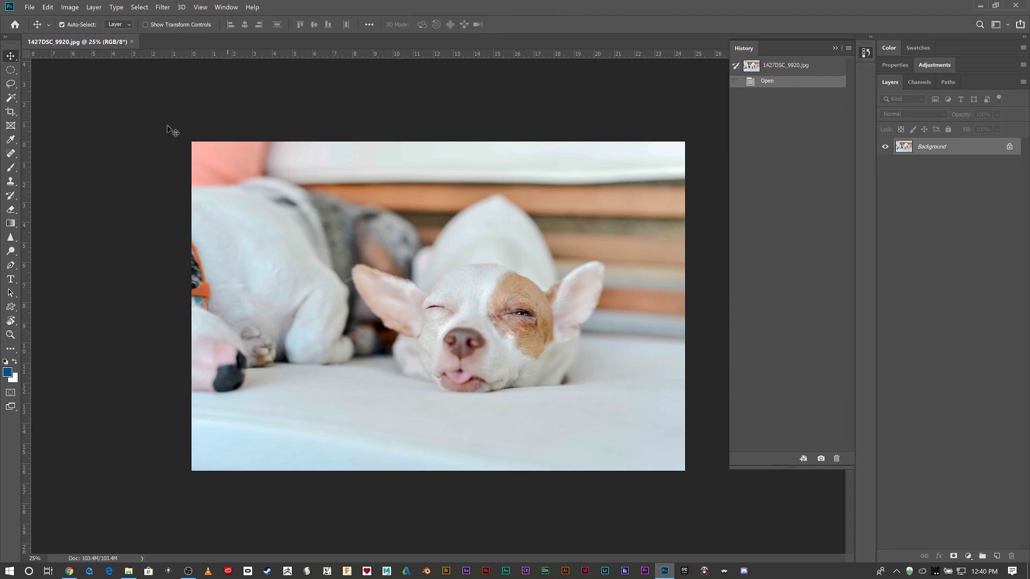
pyautogui.click(11, 168)
pyautogui.moveTo(280, 216)
pyautogui.mouseDown()
pyautogui.moveTo(320, 270)
pyautogui.moveTo(383, 317)
pyautogui.mouseUp()
pyautogui.click(10, 237)
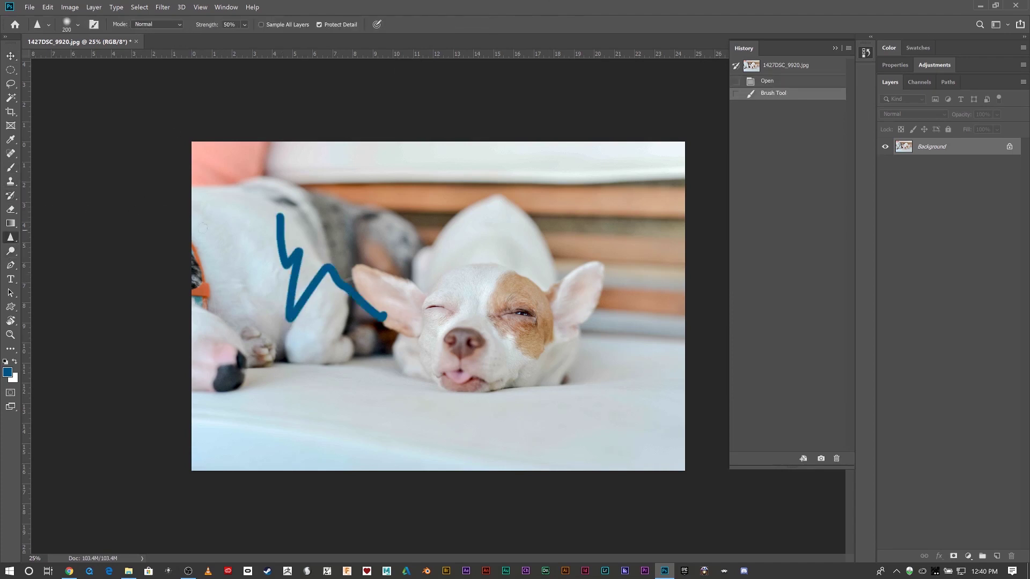
pyautogui.moveTo(462, 324)
pyautogui.mouseDown()
pyautogui.moveTo(521, 343)
pyautogui.moveTo(562, 323)
pyautogui.mouseUp()
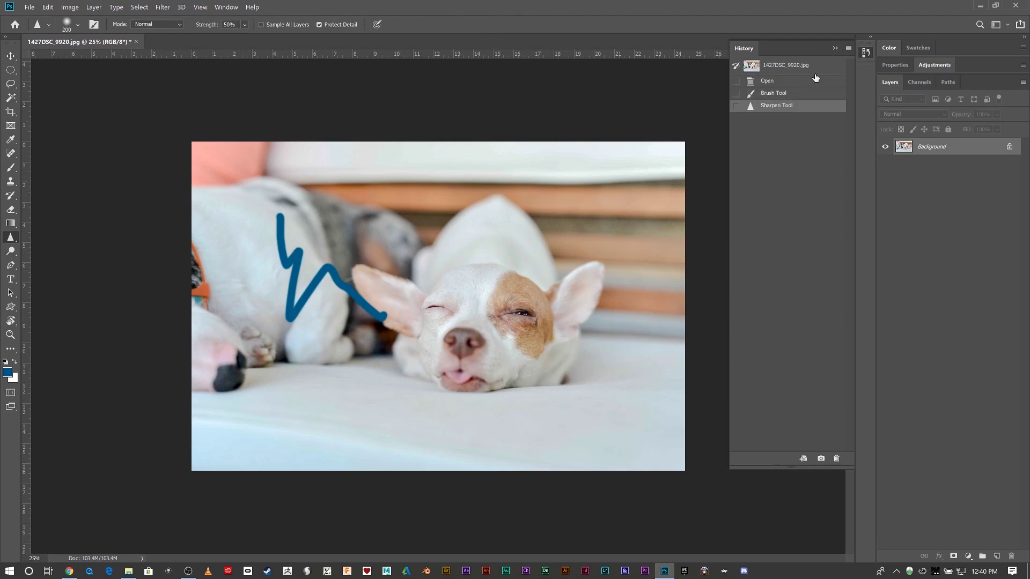
# Step back and forth between the brush and sharpen history states, and return the photo to its Open state
pyautogui.click(776, 95)
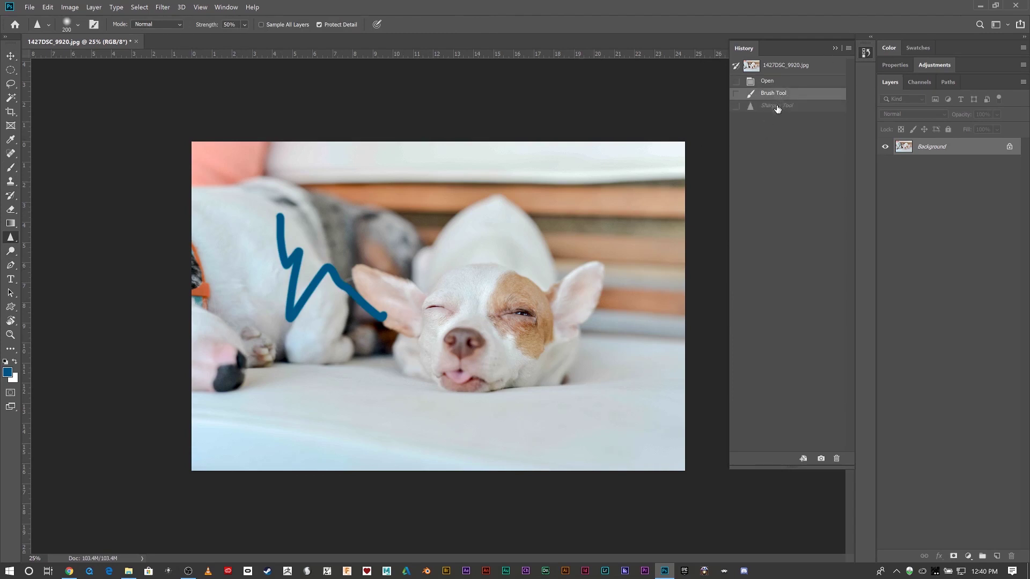
pyautogui.click(776, 106)
pyautogui.click(769, 83)
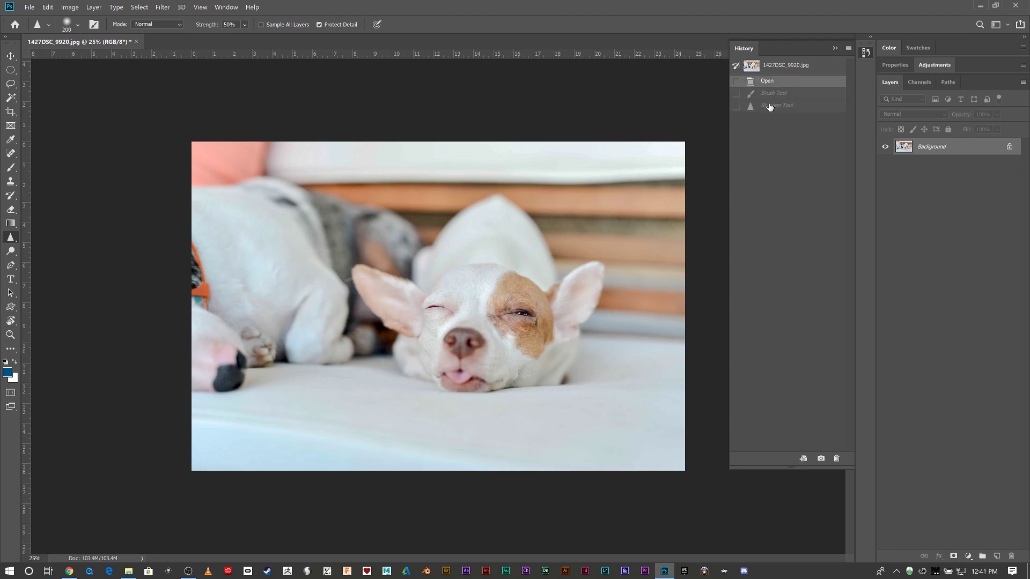
# Collapse the expanded History panel and reduce the docked Color, Adjustments and Layers panel groups to labelled icons
pyautogui.click(834, 48)
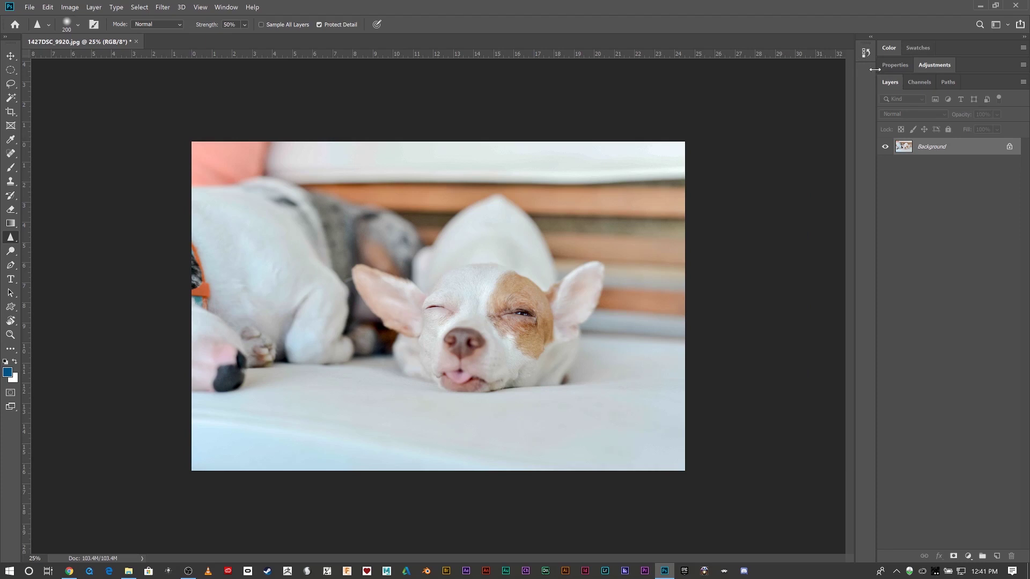
pyautogui.click(1024, 36)
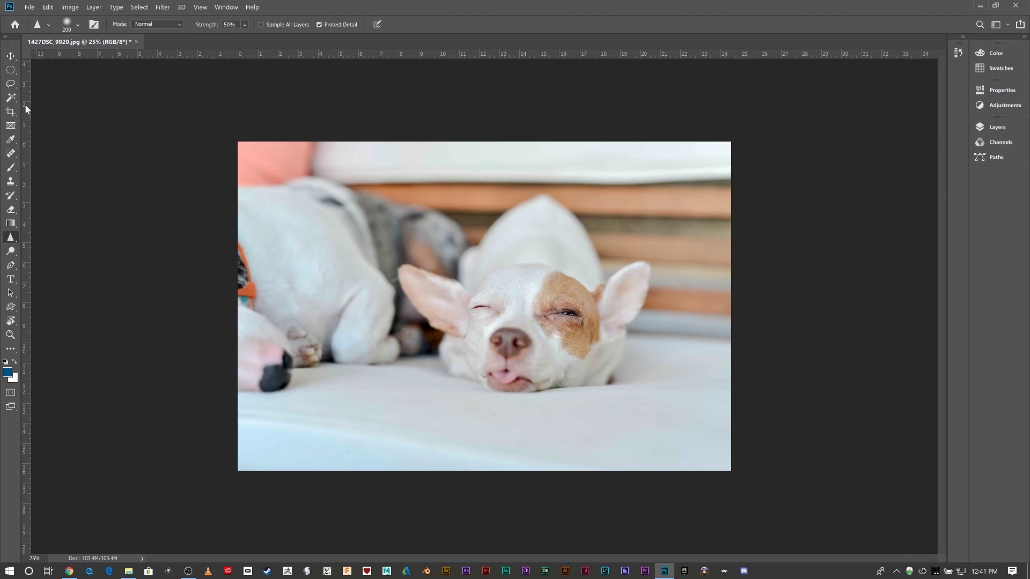
# Toggle the rulers off and on twice, leaving them shown around the canvas
pyautogui.hotkey('ctrl', 'r')
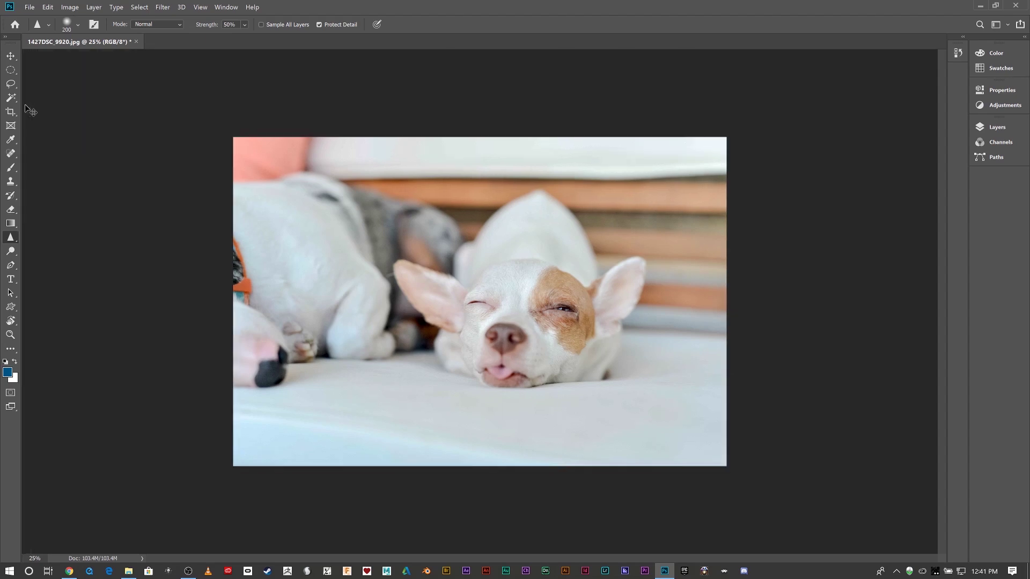
pyautogui.hotkey('ctrl', 'r')
pyautogui.hotkey('ctrl', 'r')
pyautogui.hotkey('ctrl', 'r')
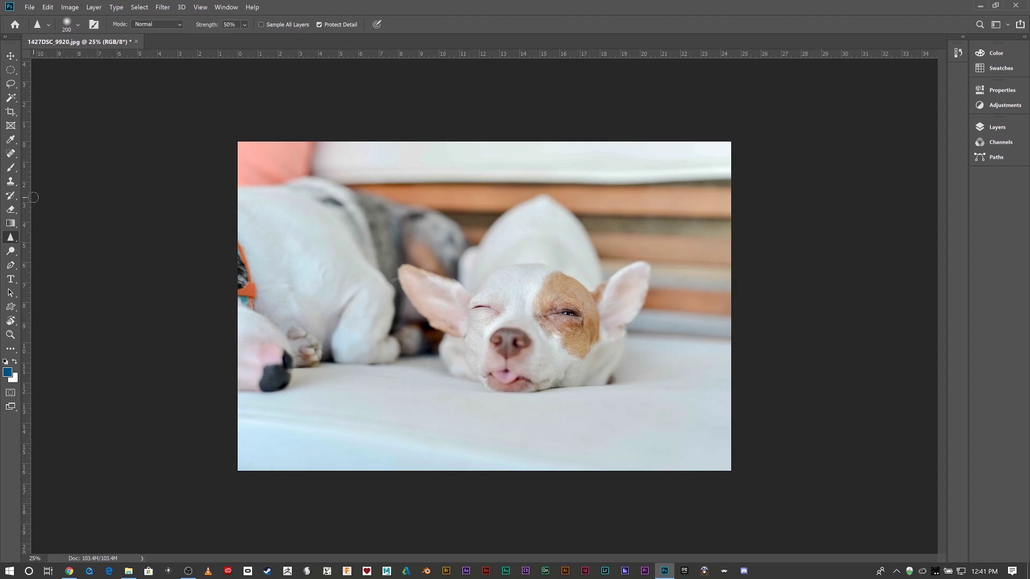
# Add a vertical guide and a horizontal guide at about 4.25 over the photo, and move the vertical one to about 6.25 with the Move tool
pyautogui.moveTo(26, 195); pyautogui.dragTo(430, 234)
pyautogui.moveTo(513, 55); pyautogui.dragTo(549, 226)
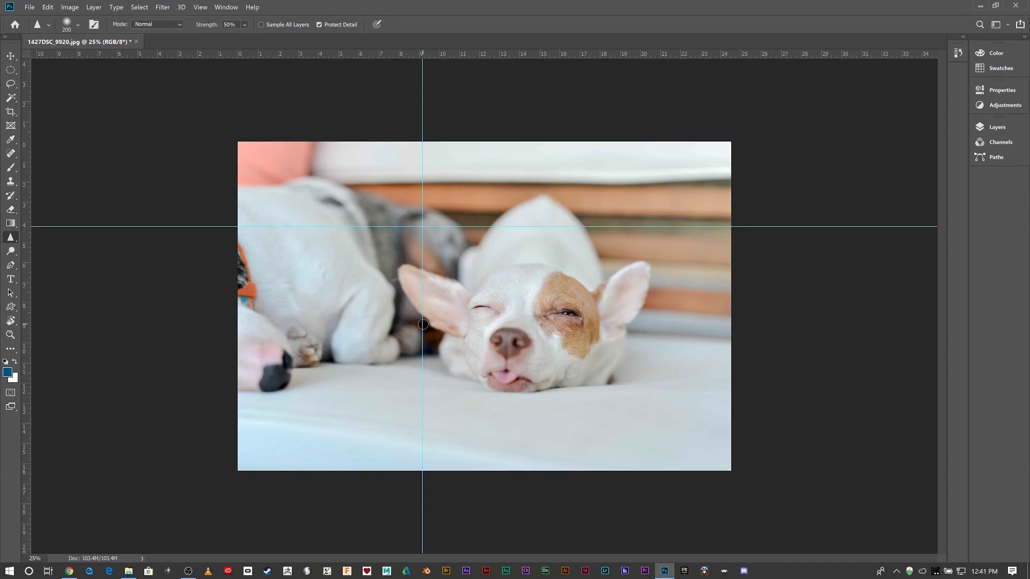
pyautogui.click(11, 56)
pyautogui.moveTo(337, 228)
pyautogui.mouseDown()
pyautogui.moveTo(338, 207)
pyautogui.moveTo(343, 227)
pyautogui.mouseUp()
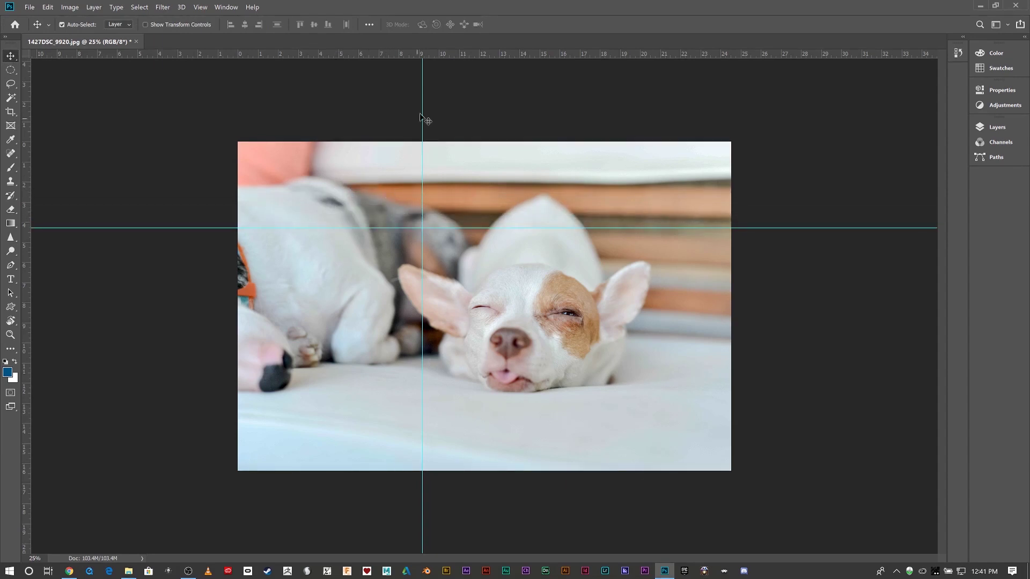
pyautogui.moveTo(422, 102); pyautogui.dragTo(363, 118)
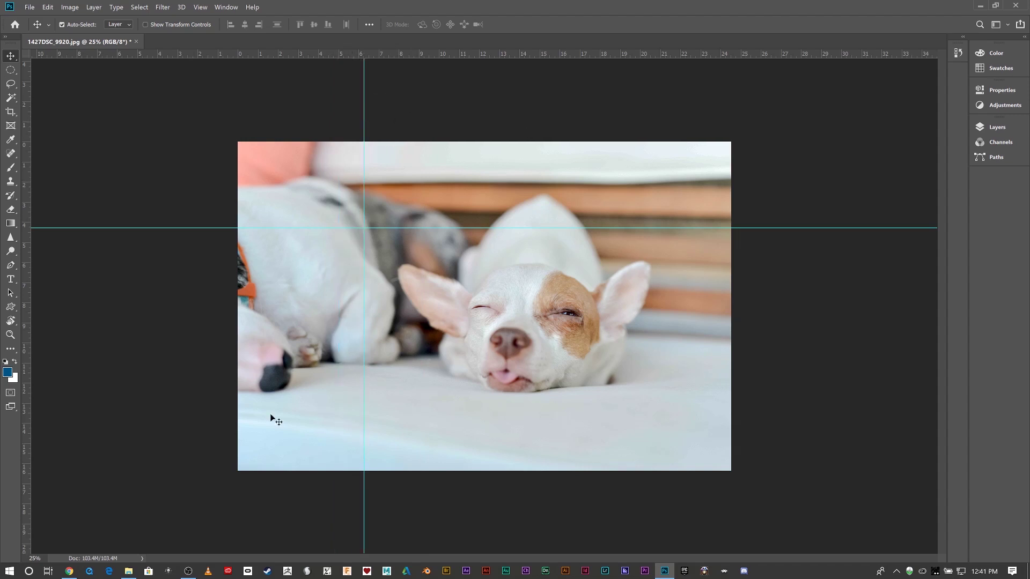